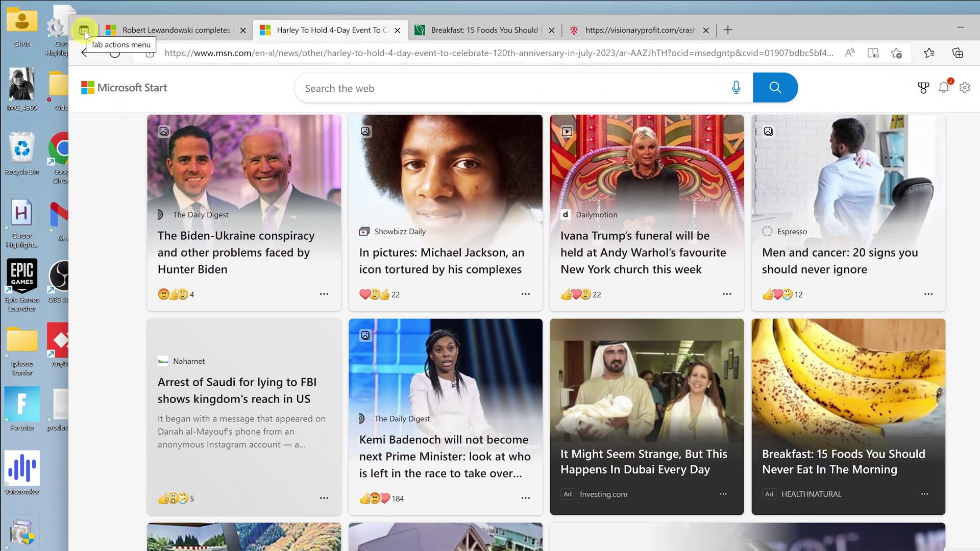
Turn on vertical tabs from the Tab actions menu, listing the four open tabs down the side.
left_click(85, 33)
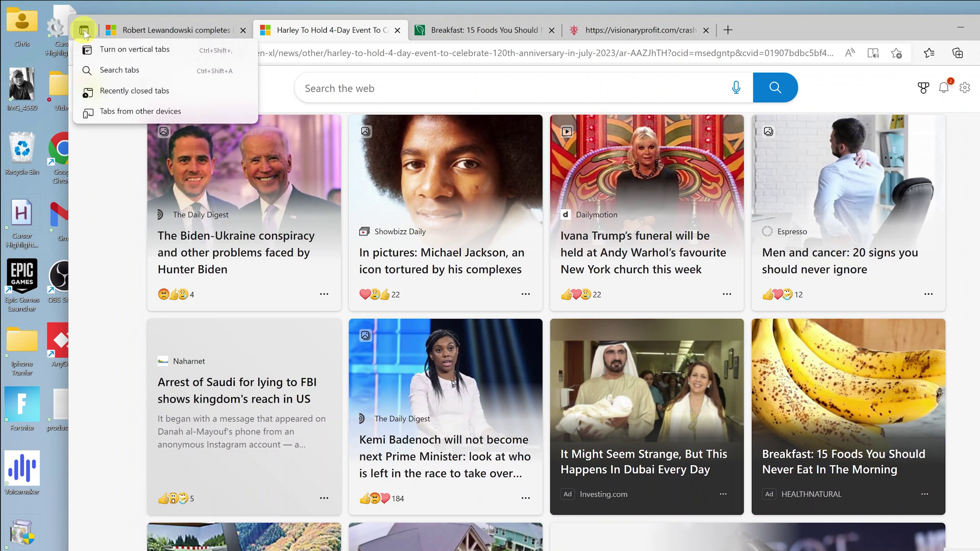
left_click(112, 51)
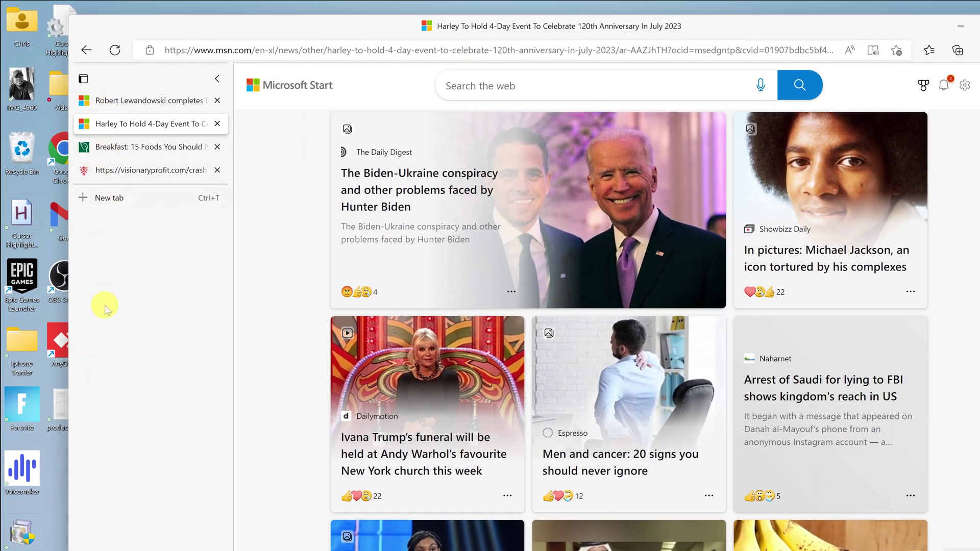
Collapse the vertical tab pane to a narrow strip of site icons.
left_click(216, 79)
mouse_move(75, 122)
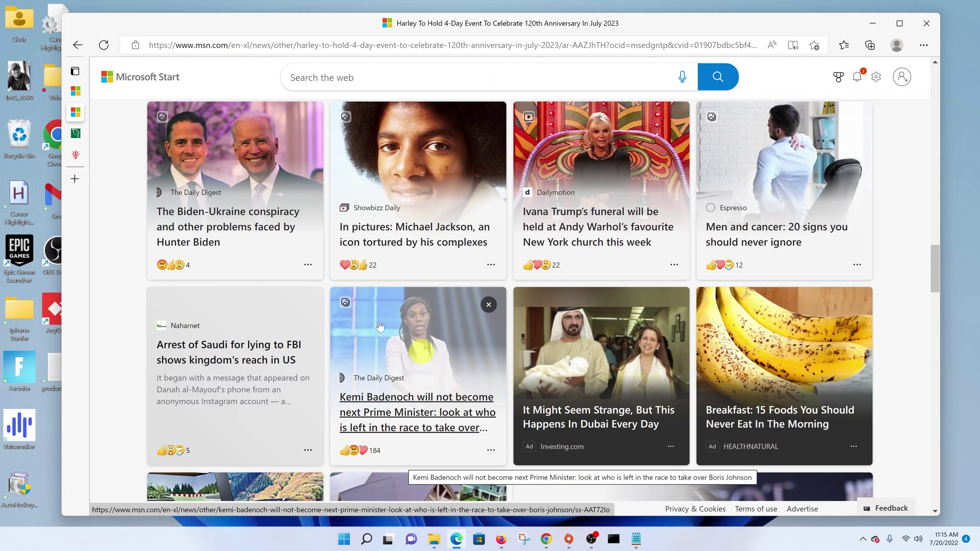
Switch among the Breakfast, Harley and Lewandowski tabs, finishing on the Harley 4-day event article.
left_click(75, 133)
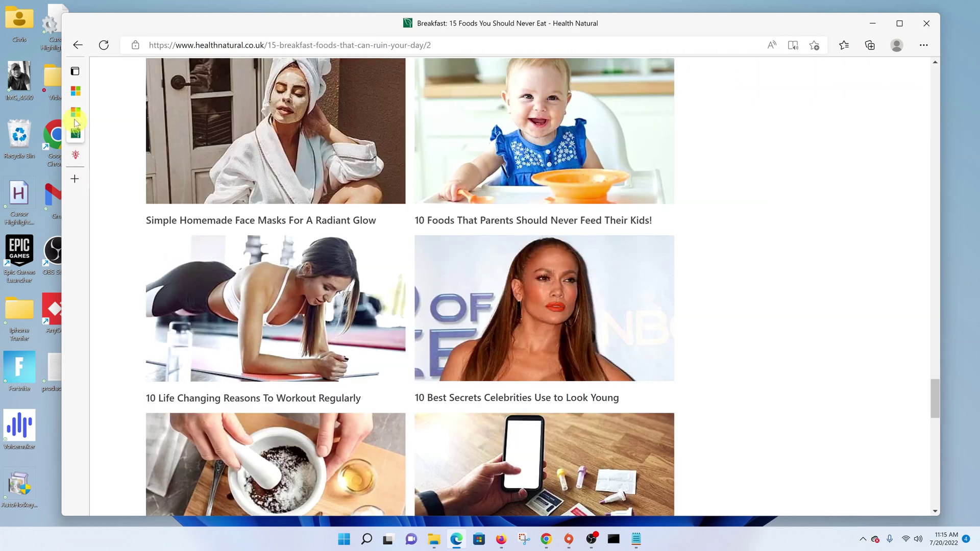
left_click(76, 111)
left_click(75, 92)
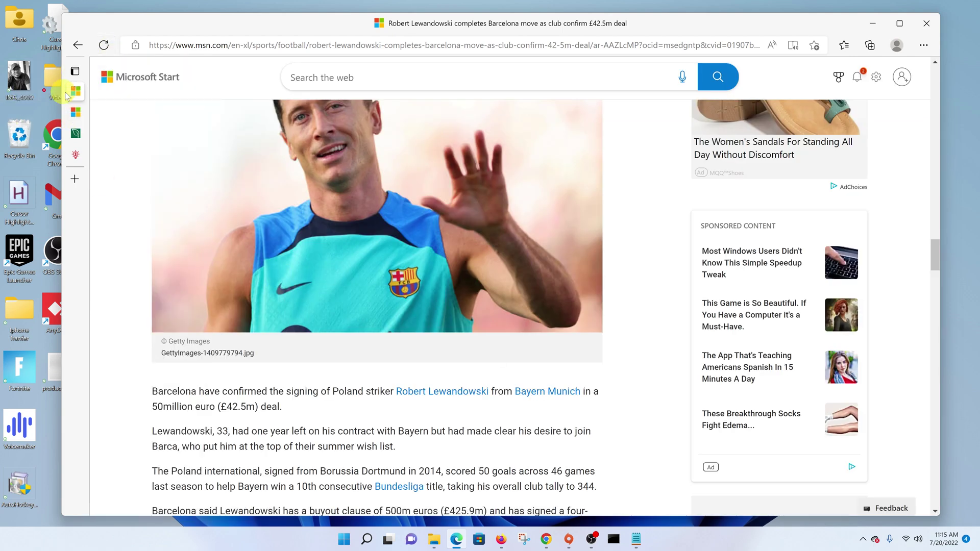
mouse_move(75, 92)
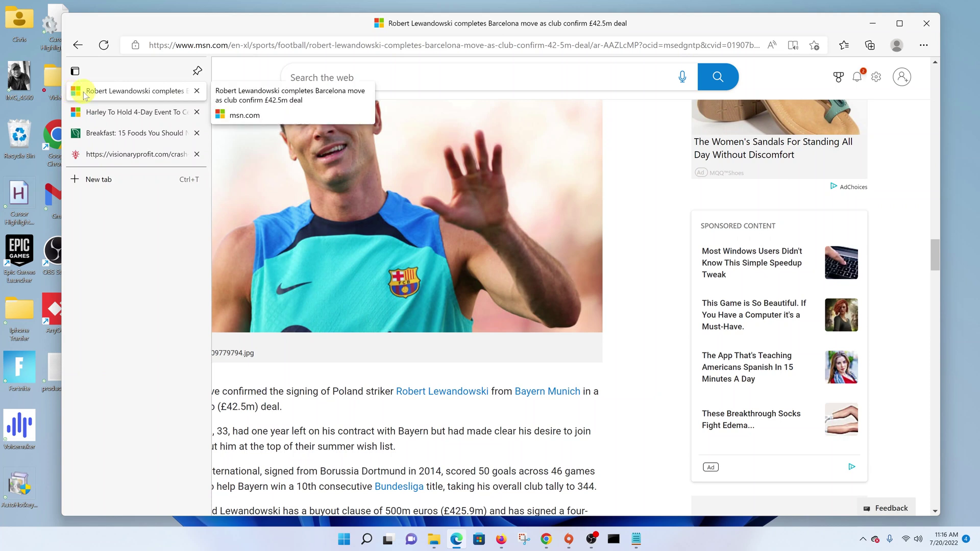
left_click(100, 115)
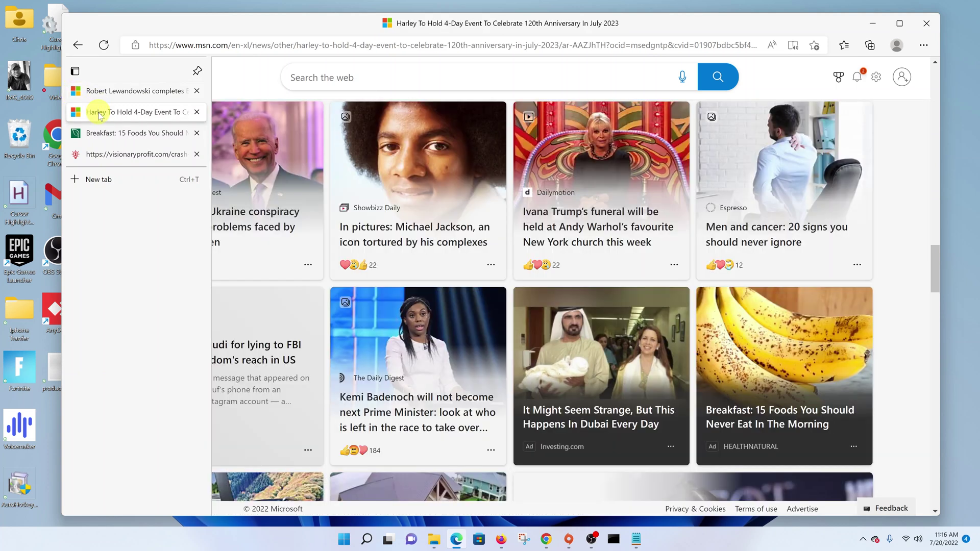
left_click(122, 137)
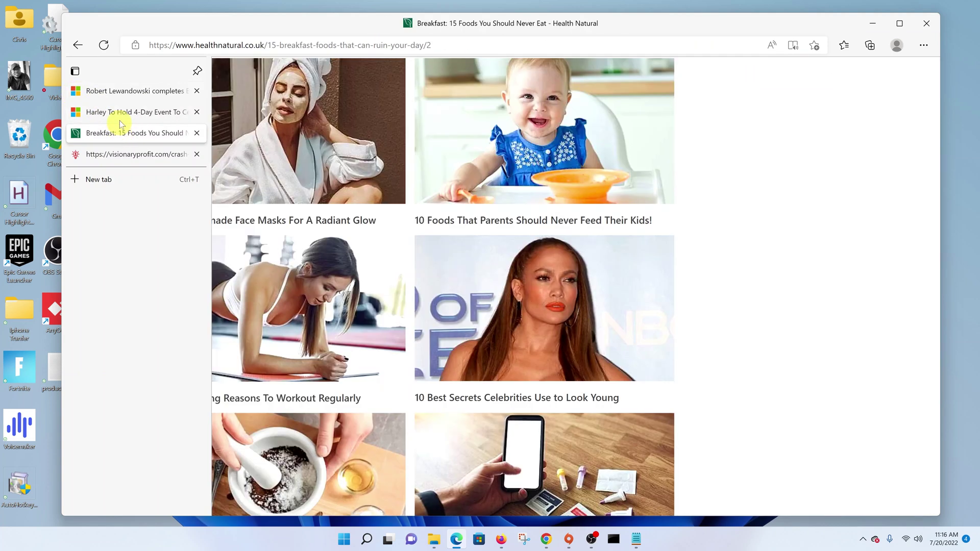
left_click(120, 114)
left_click(118, 136)
left_click(116, 112)
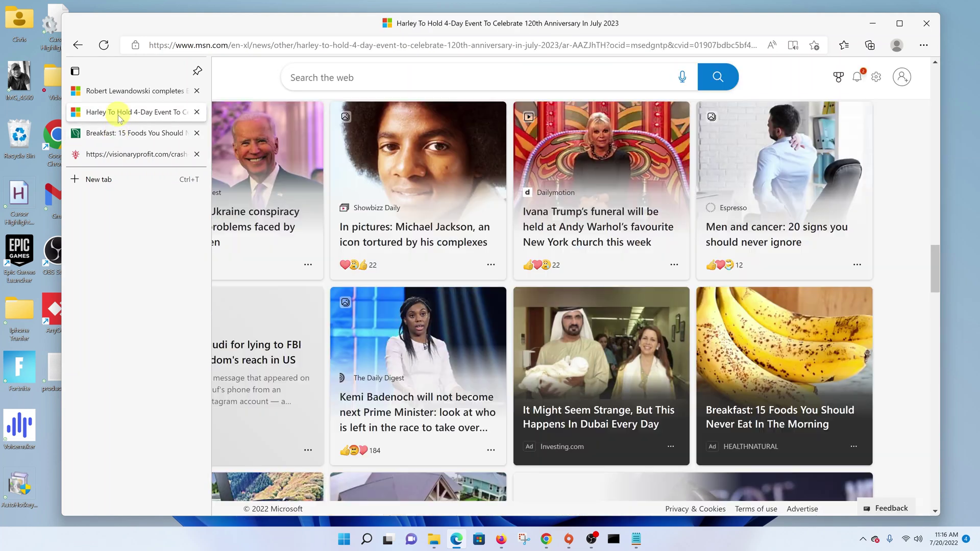
left_click(121, 181)
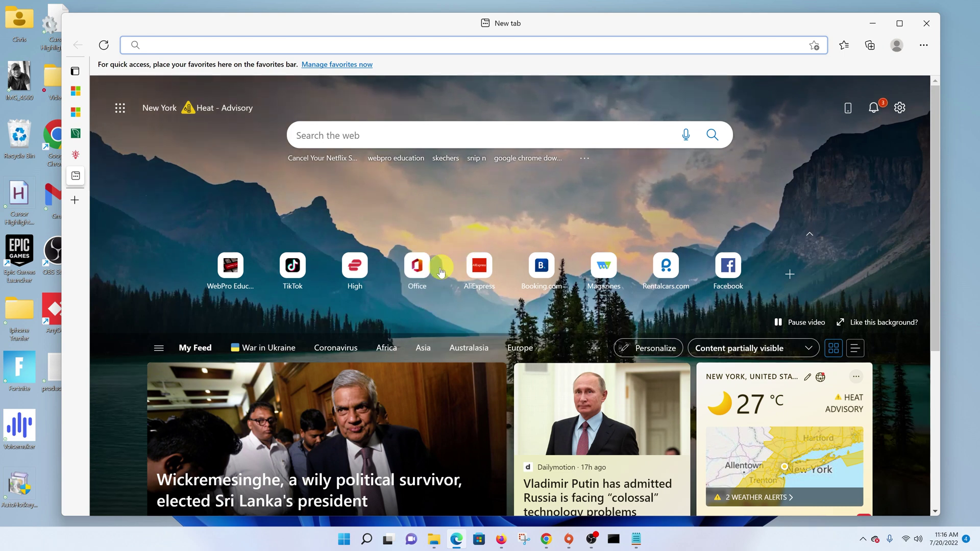
left_click(440, 272)
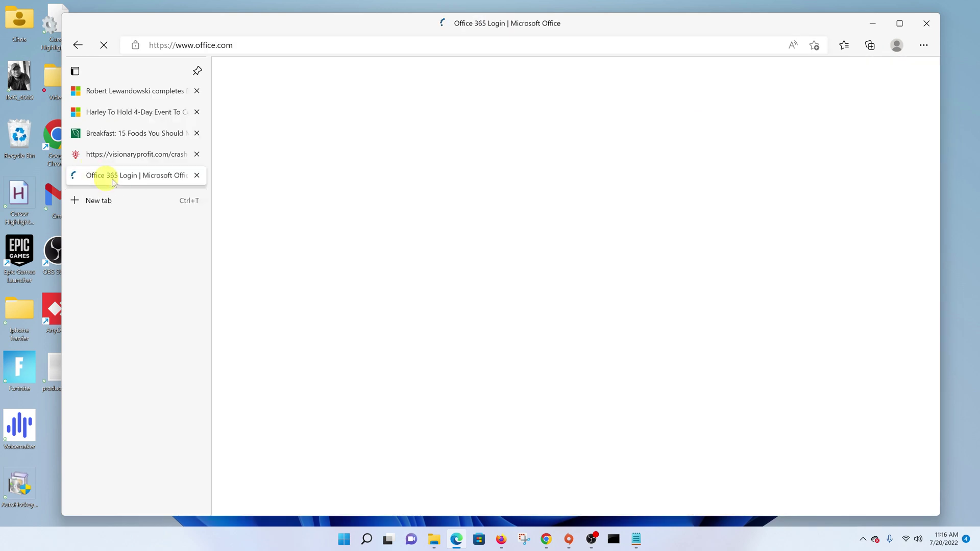
left_click(197, 175)
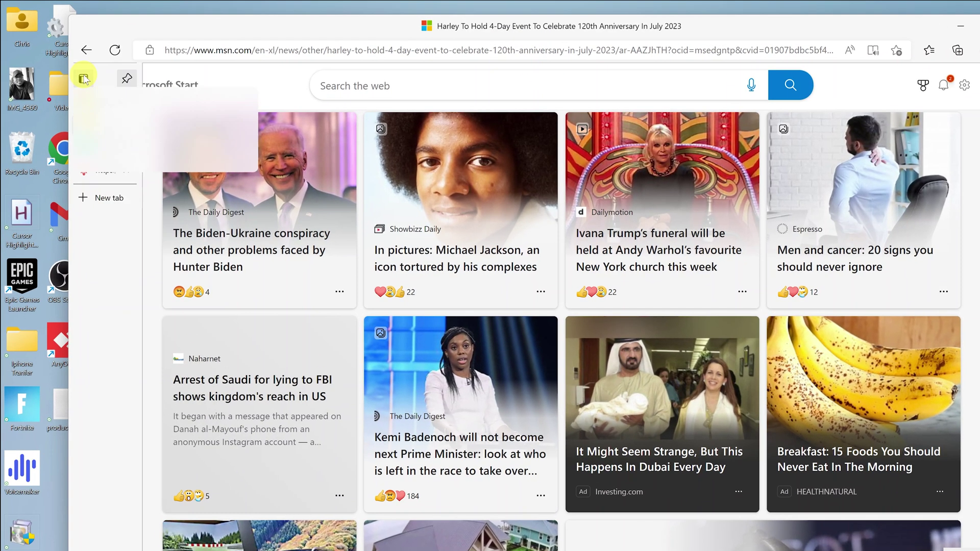
Turn off vertical tabs, then switch across the top tabs, ending on the Breakfast article.
left_click(77, 75)
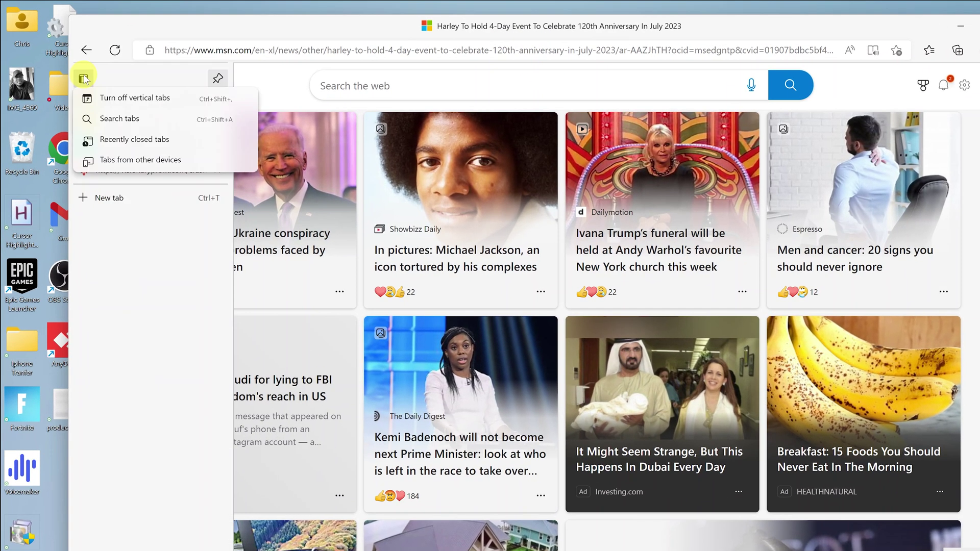
left_click(128, 102)
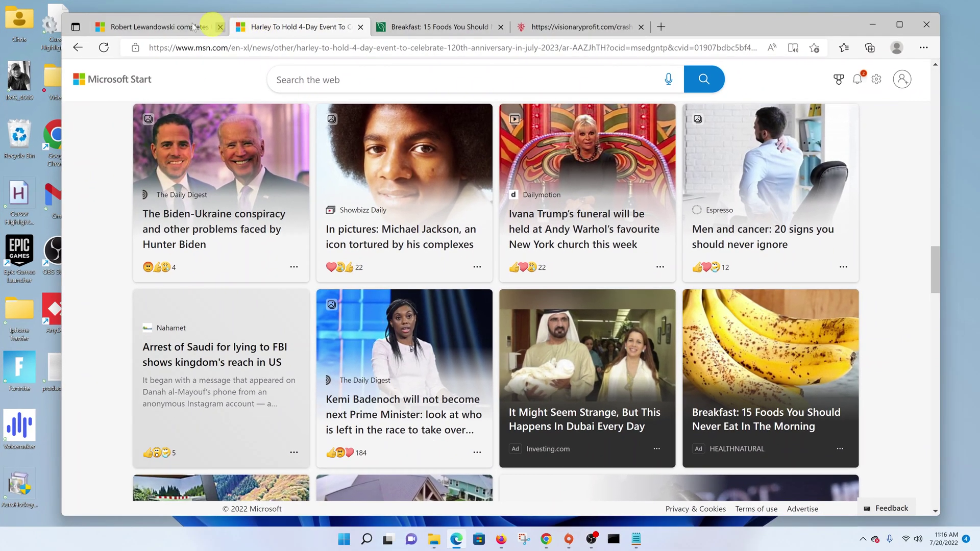
left_click(196, 27)
left_click(444, 26)
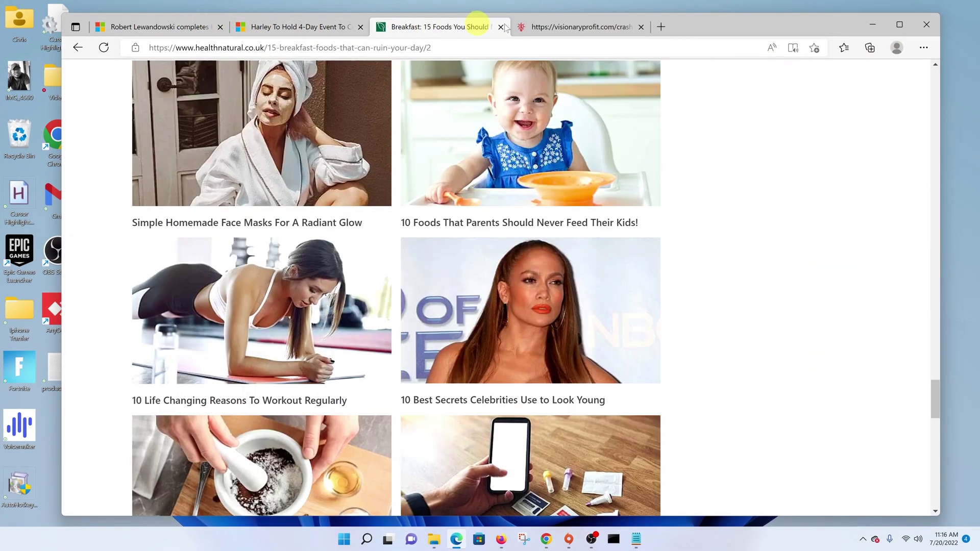
left_click(555, 27)
left_click(401, 26)
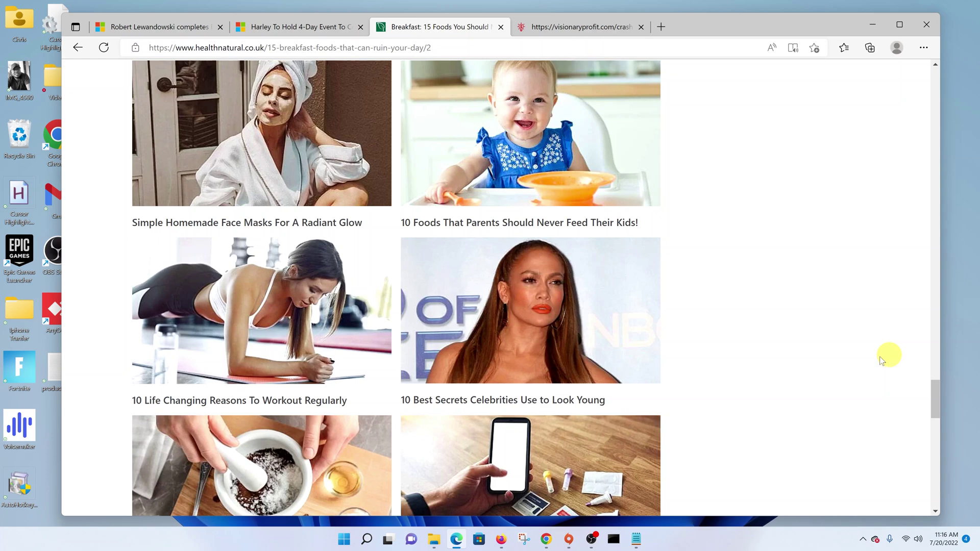
scroll(842, 357, "up", 5)
scroll(789, 352, "up", 5)
scroll(789, 352, "up", 5)
scroll(792, 356, "up", 5)
scroll(794, 356, "up", 5)
scroll(795, 354, "up", 5)
scroll(796, 355, "up", 5)
scroll(805, 362, "up", 5)
scroll(806, 366, "up", 2)
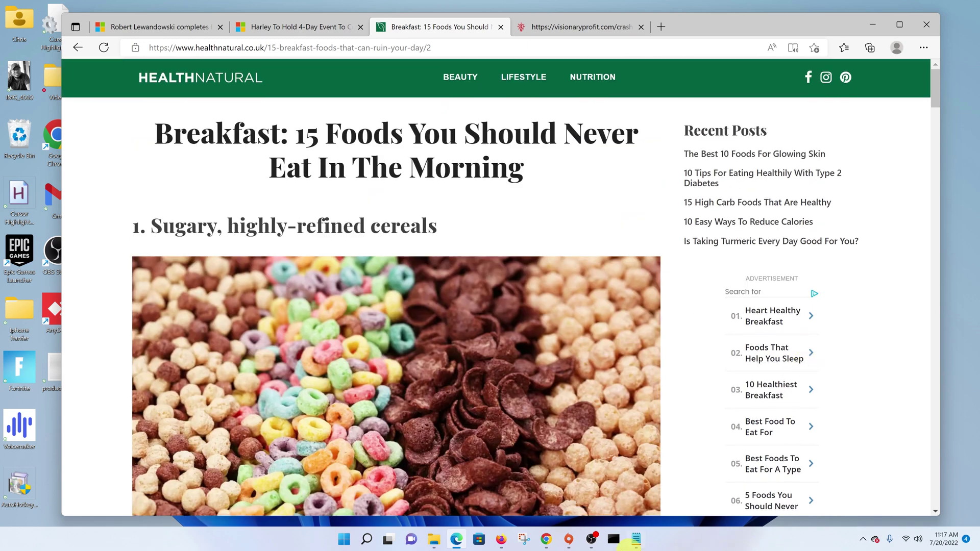